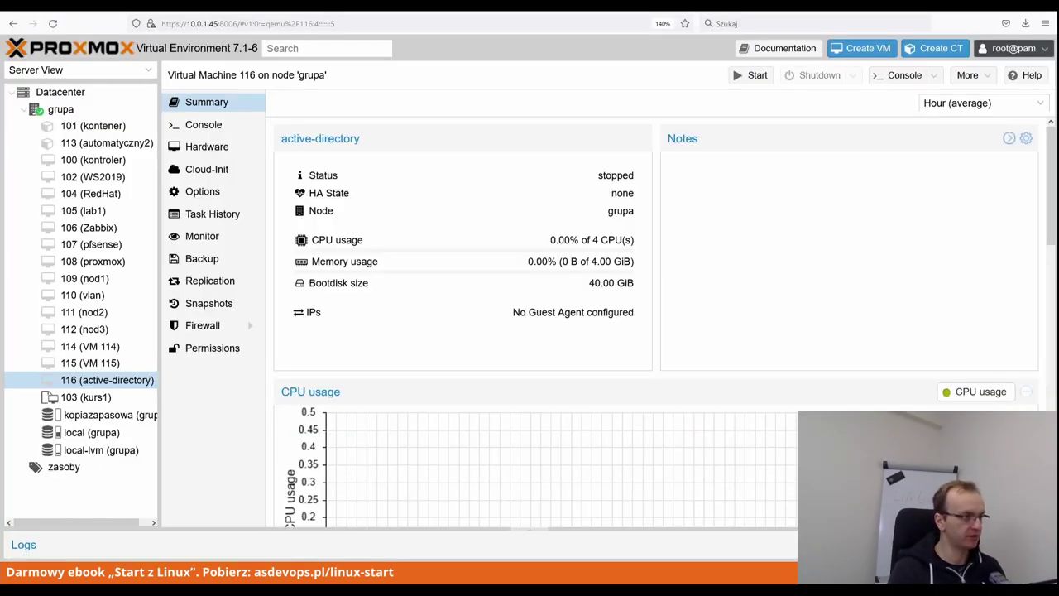
Mount the 20348.169.210806-2348.fe_release_svc_refresh_SERVER_EVAL_x64FRE_en-us.iso image from local storage in the CD/DVD drive of VM 116 (active-directory).
left_click(124, 380)
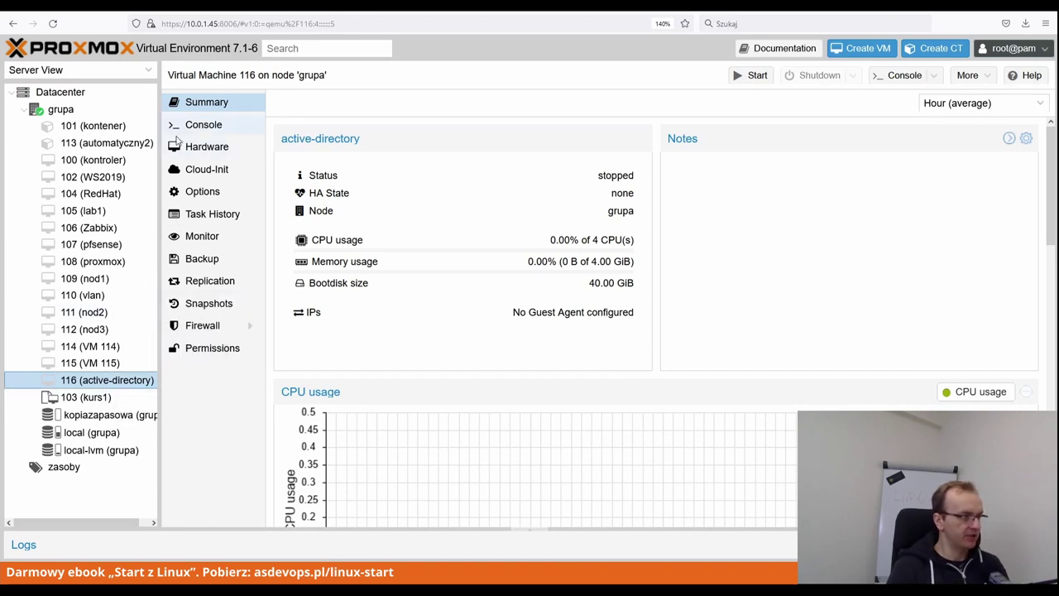
left_click(211, 145)
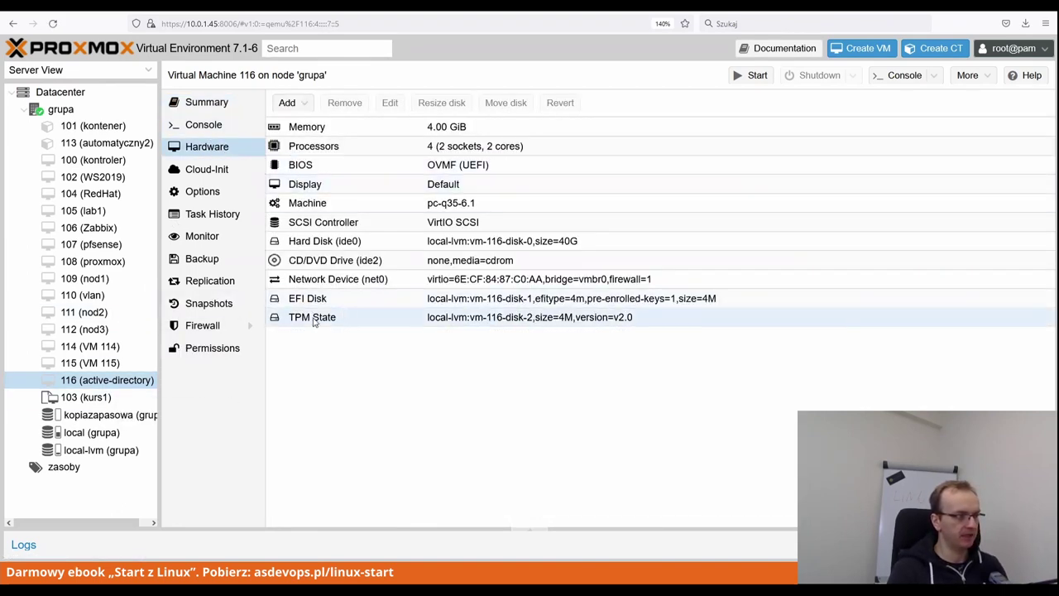
left_click(356, 260)
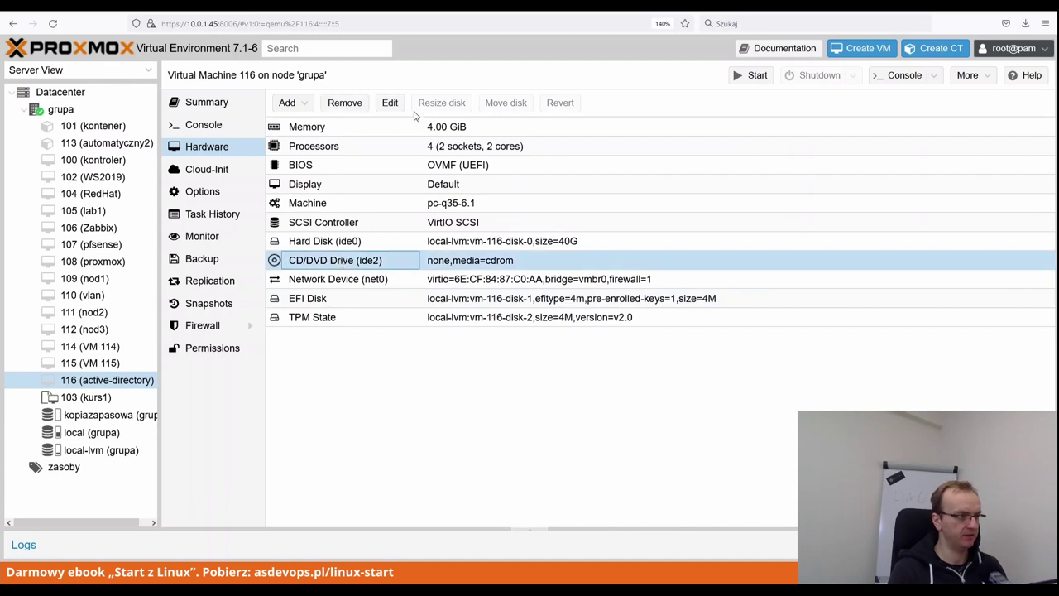
double_click(517, 263)
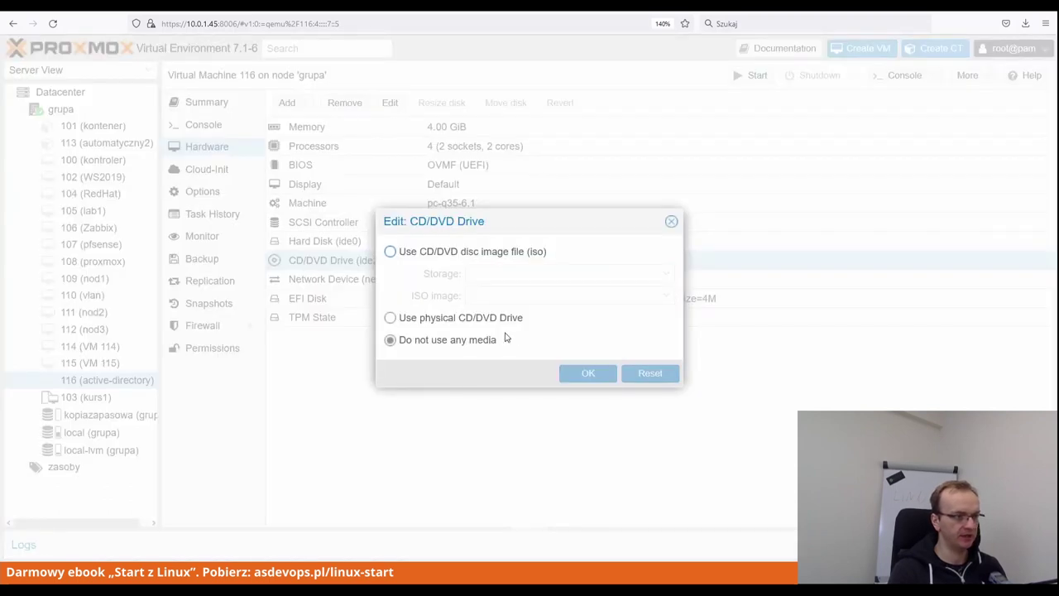
left_click(415, 255)
left_click(511, 273)
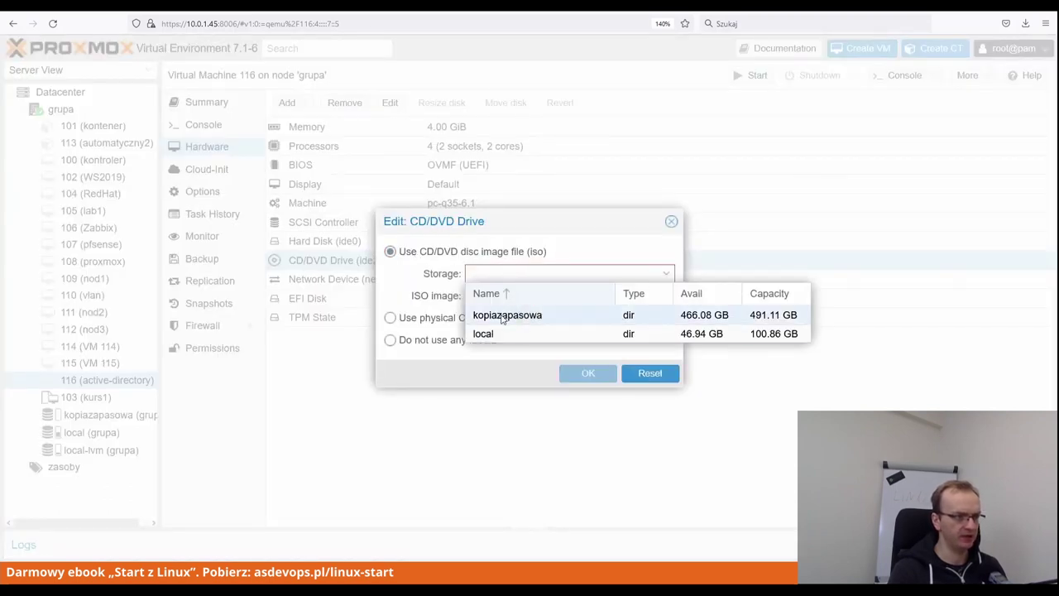
left_click(496, 334)
left_click(494, 296)
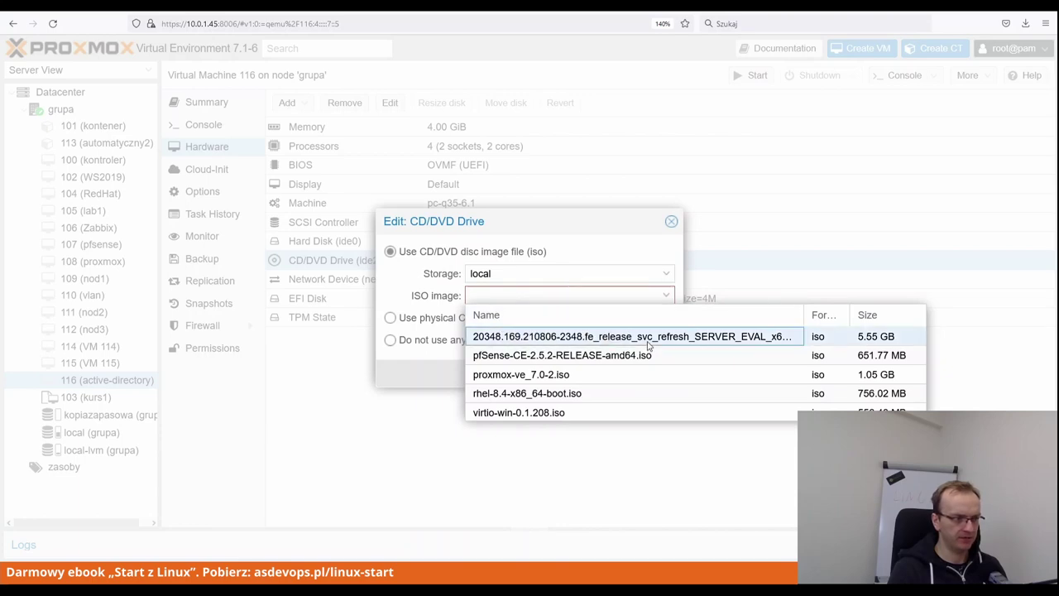
left_click(529, 336)
left_click(588, 373)
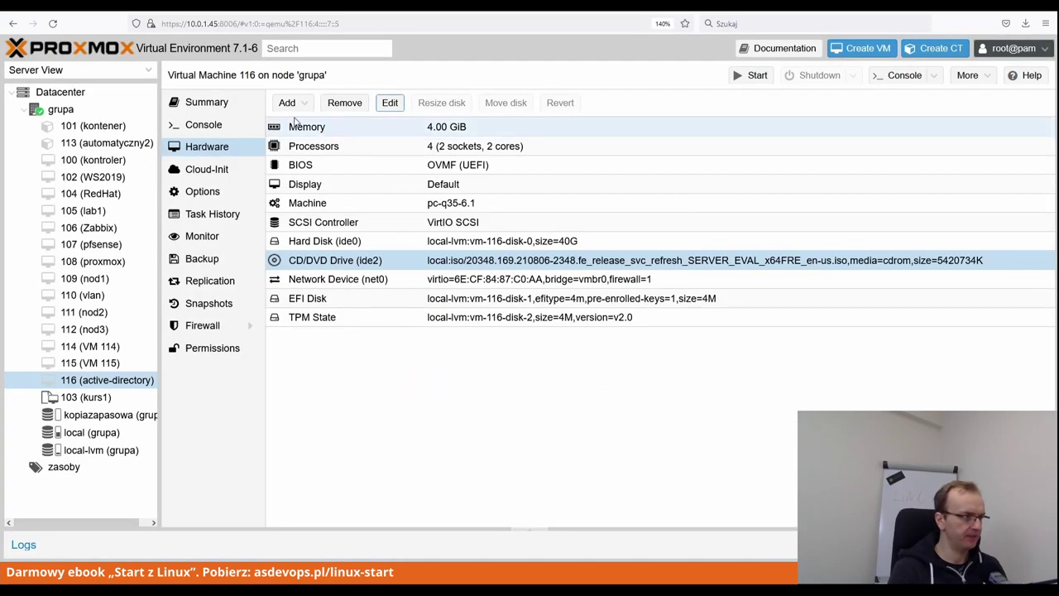
Start VM 116 and boot it from the installation disc in its console.
left_click(756, 77)
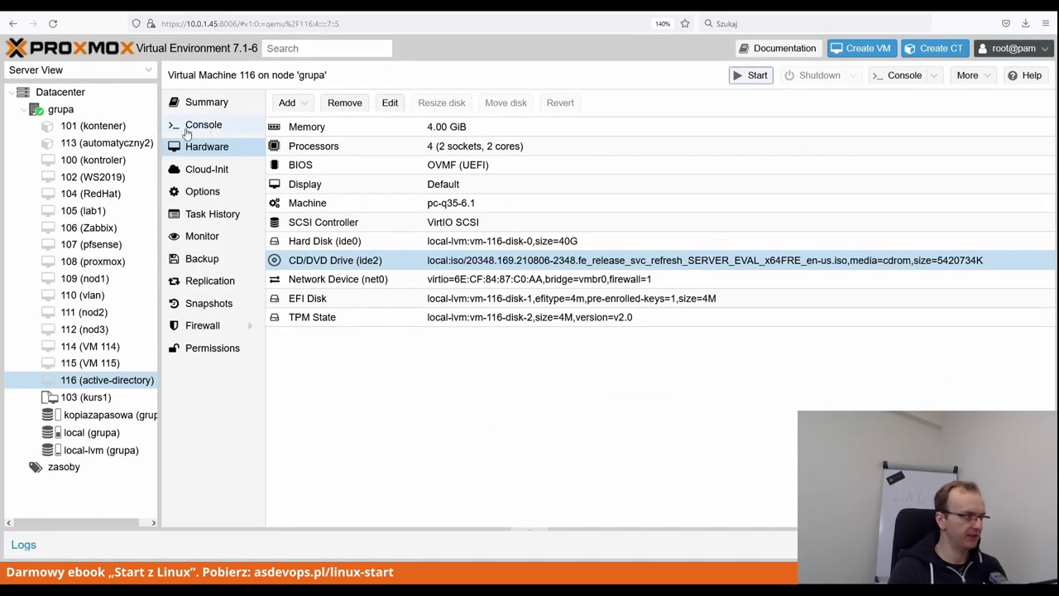
left_click(196, 124)
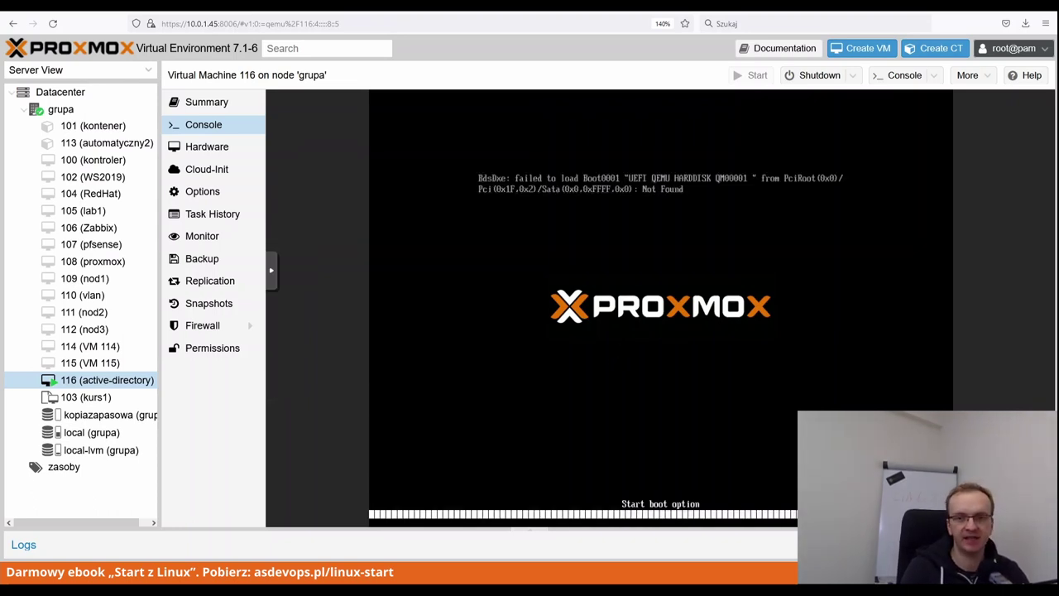
key("Return")
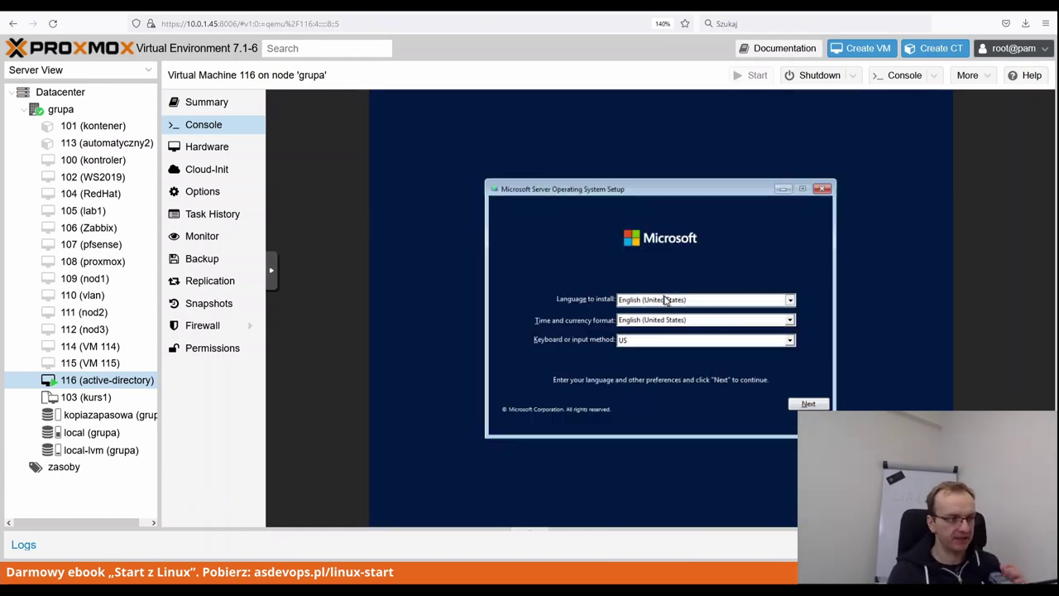
Choose English (United States) as the language to install in the server setup.
left_click(665, 301)
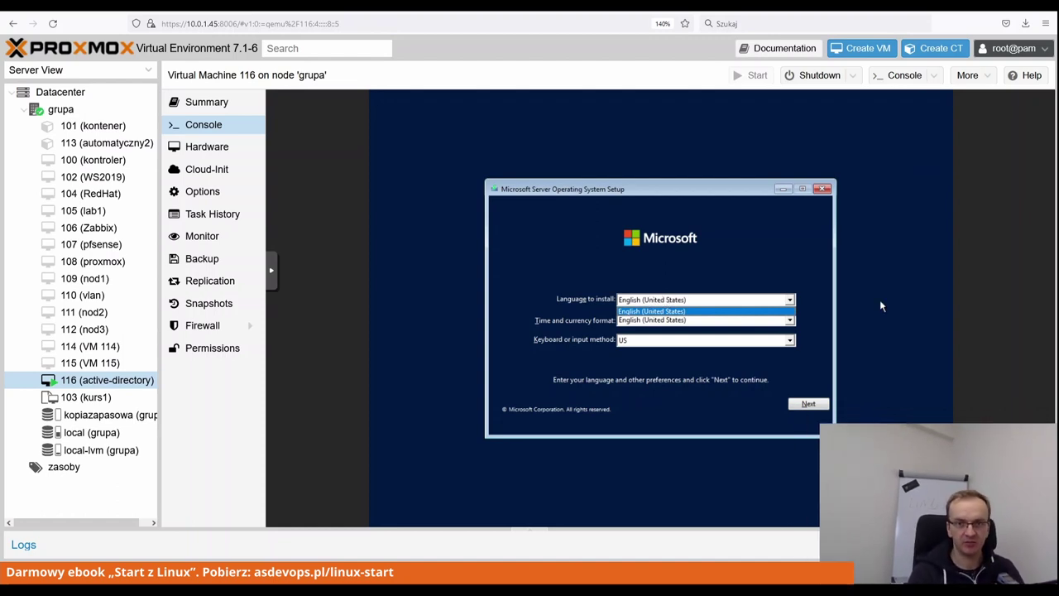
left_click(797, 238)
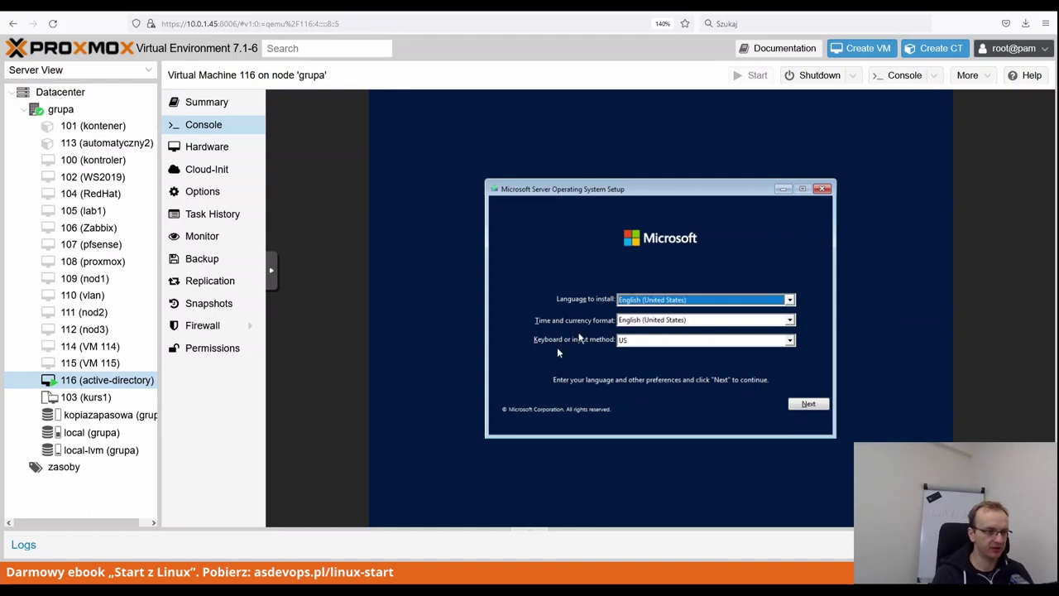
left_click(633, 302)
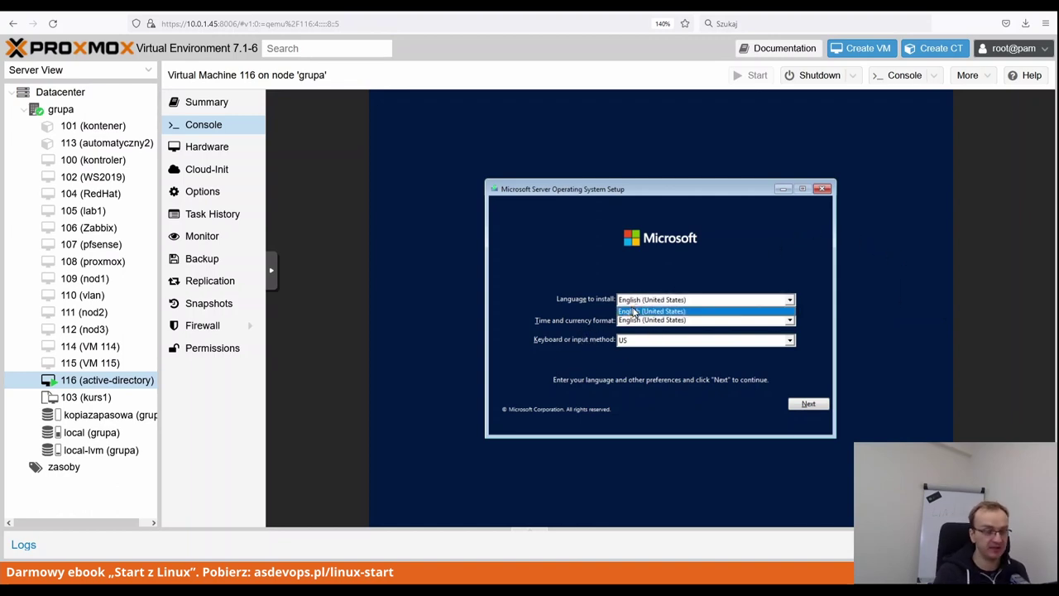
left_click(634, 312)
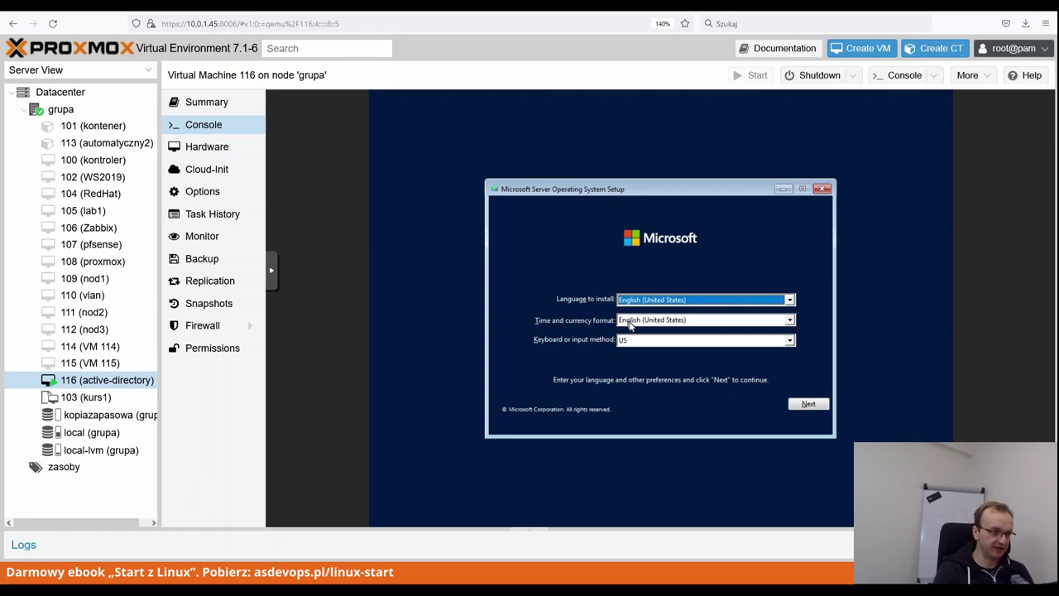
Set the time and currency format to Polish (Poland).
left_click(629, 322)
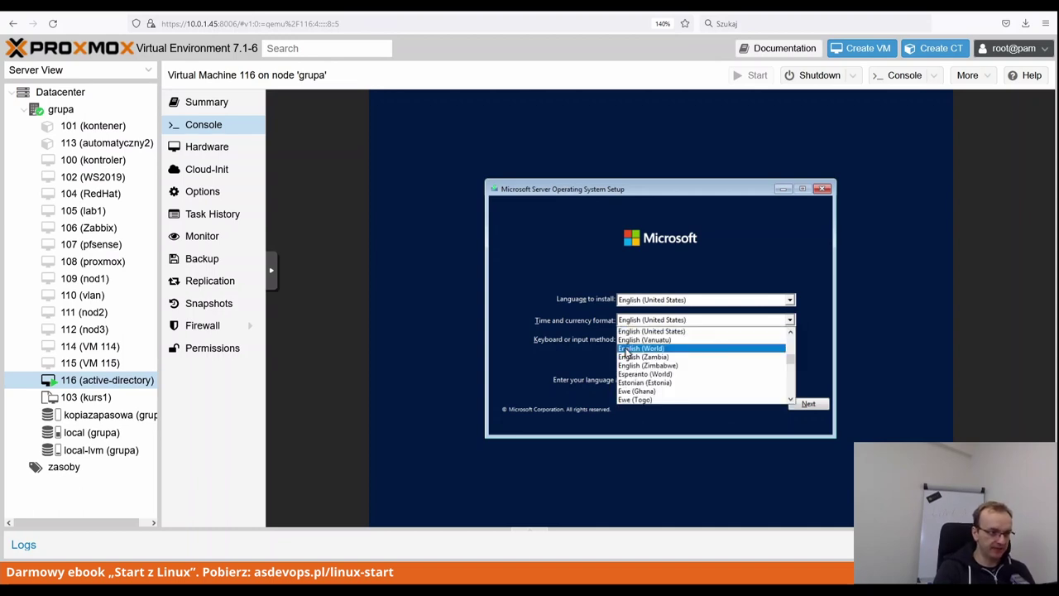
key("p")
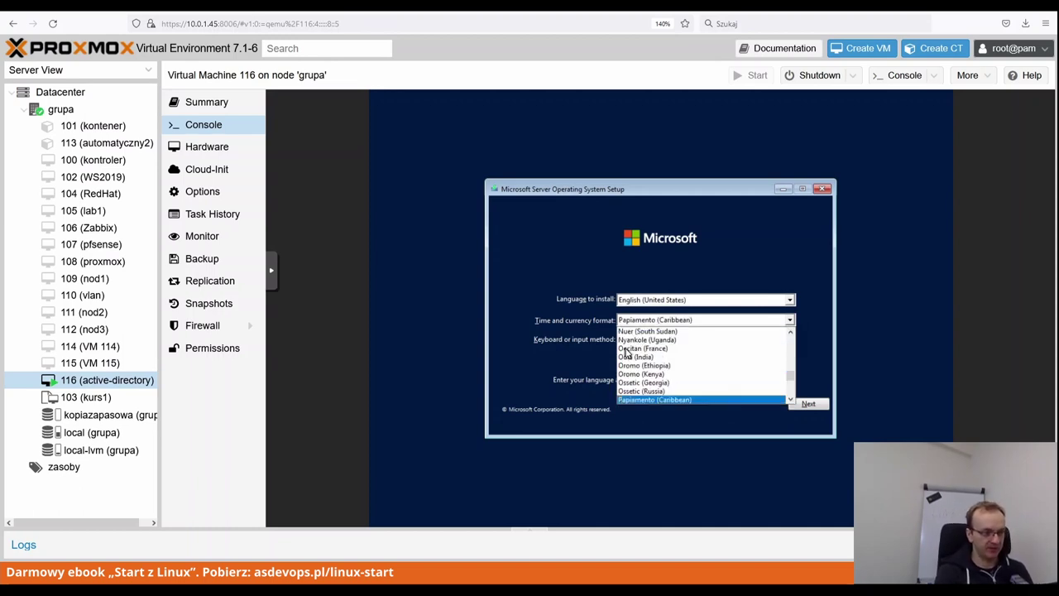
key("p")
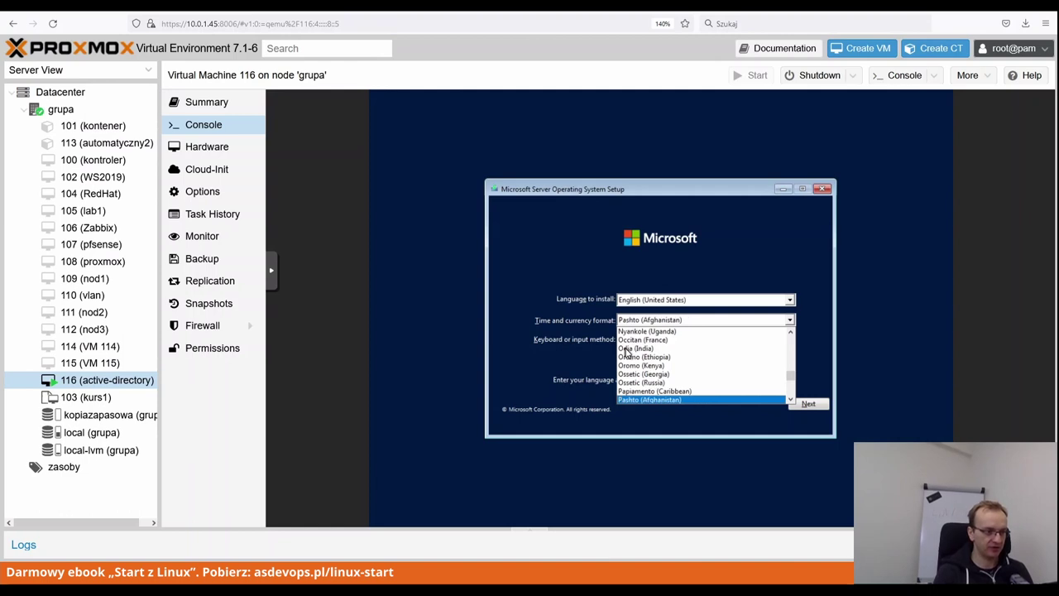
key("w")
key("Down")
key("Down")
key("Down")
key("Down")
key("Down")
key("Down")
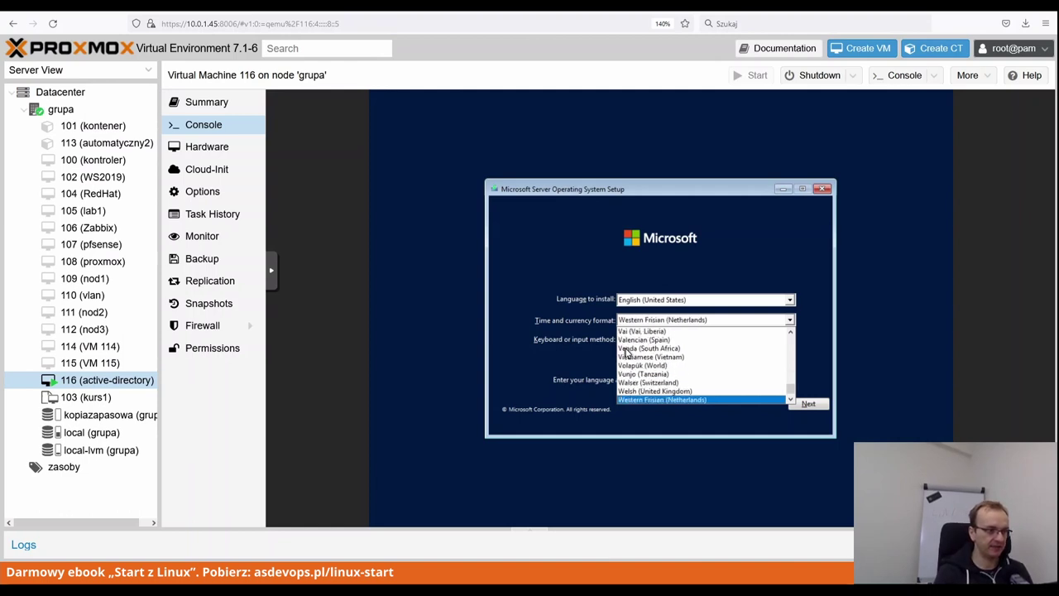
key("p")
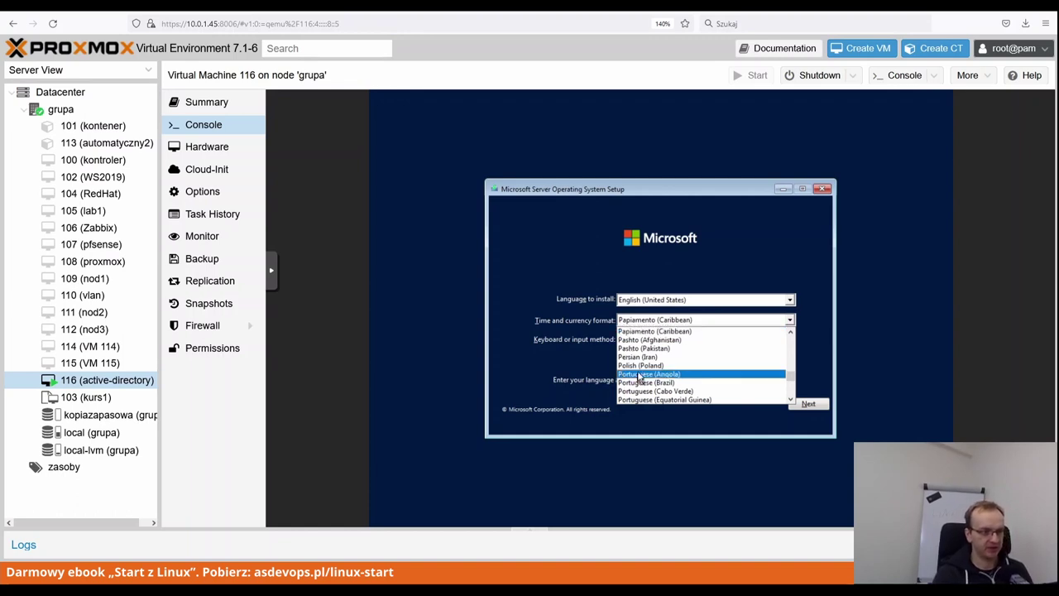
left_click(636, 366)
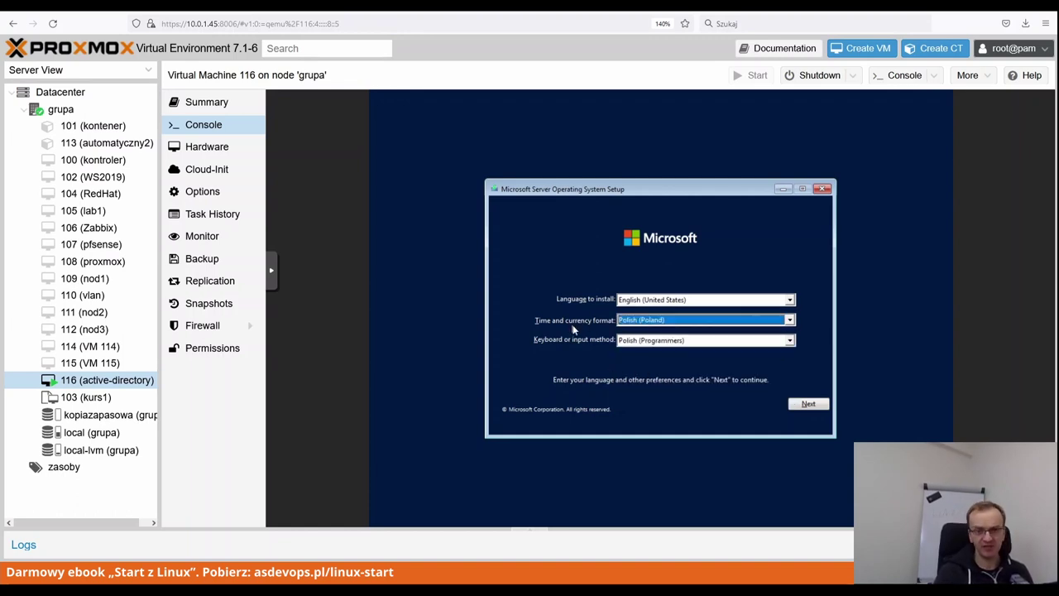
Accept Polish (Programmers) as the keyboard input method and start the operating system installation.
left_click(633, 342)
left_click(632, 343)
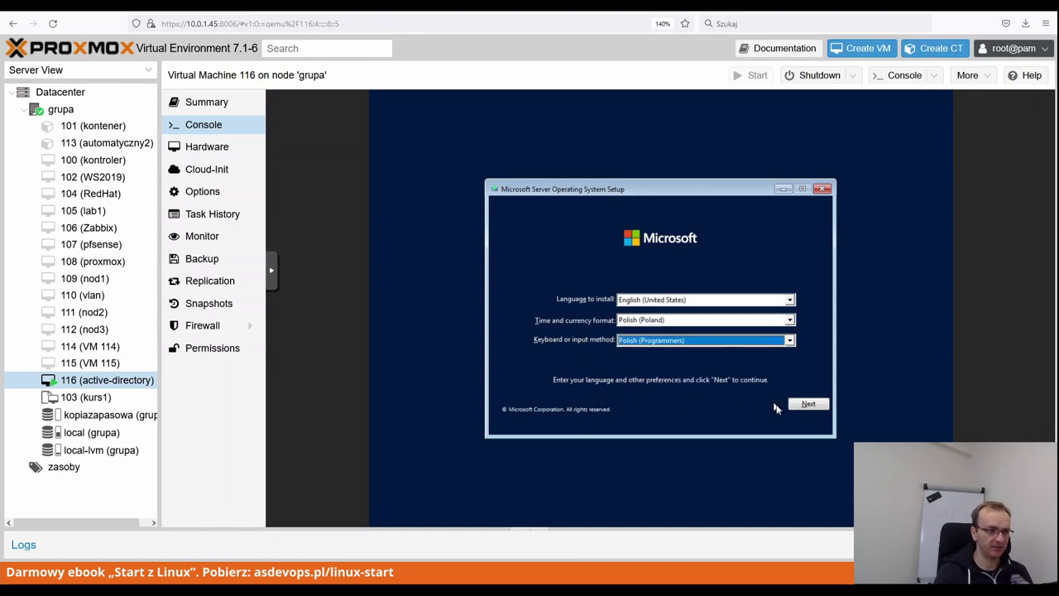
left_click(799, 406)
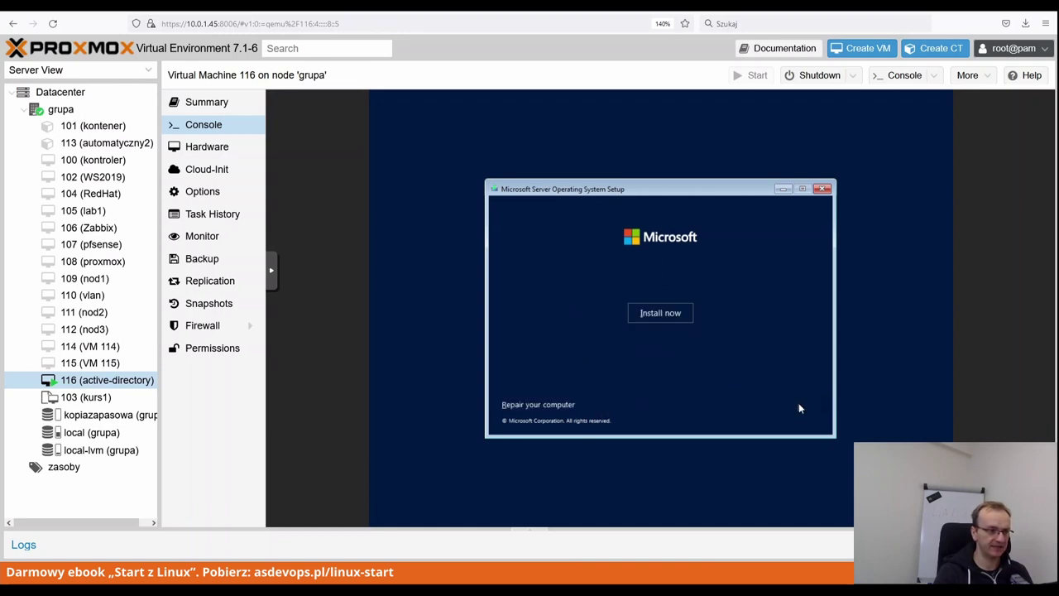
left_click(660, 313)
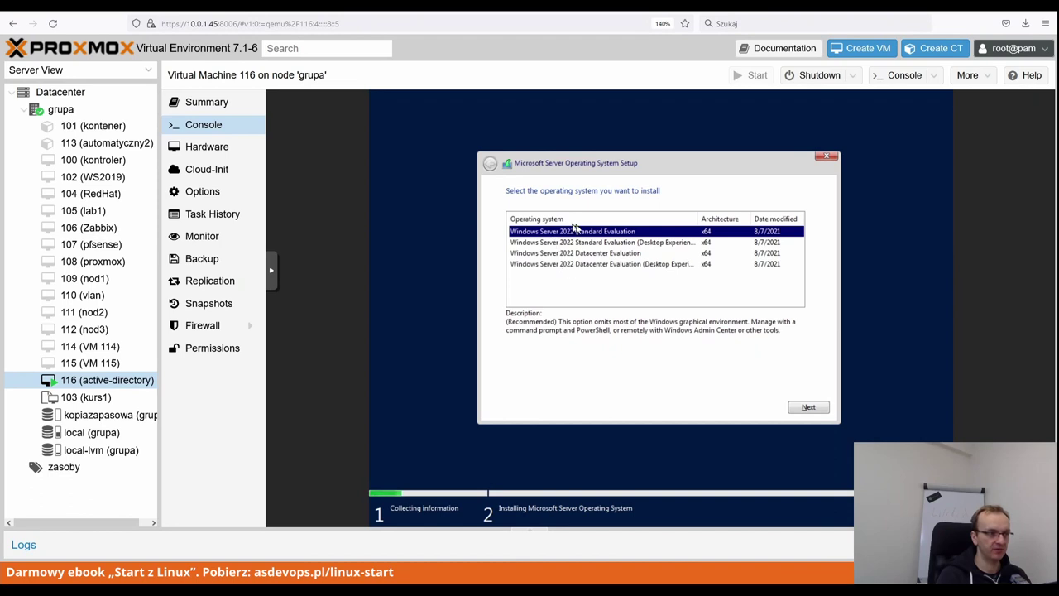
Choose Windows Server 2022 Standard Evaluation (Desktop Experience) as the operating system and continue to the license terms.
left_click(607, 263)
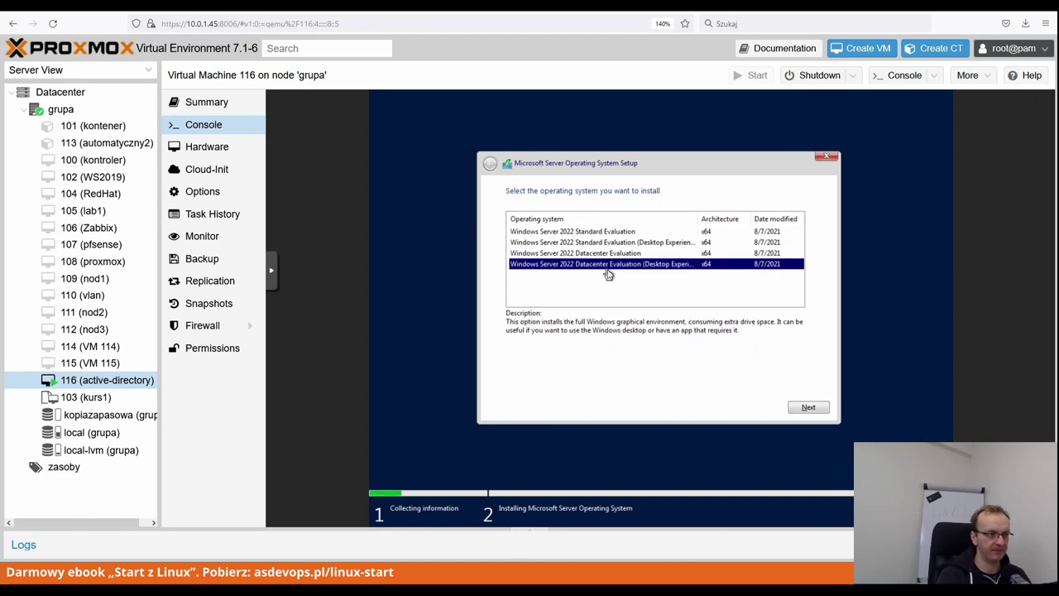
left_click(607, 242)
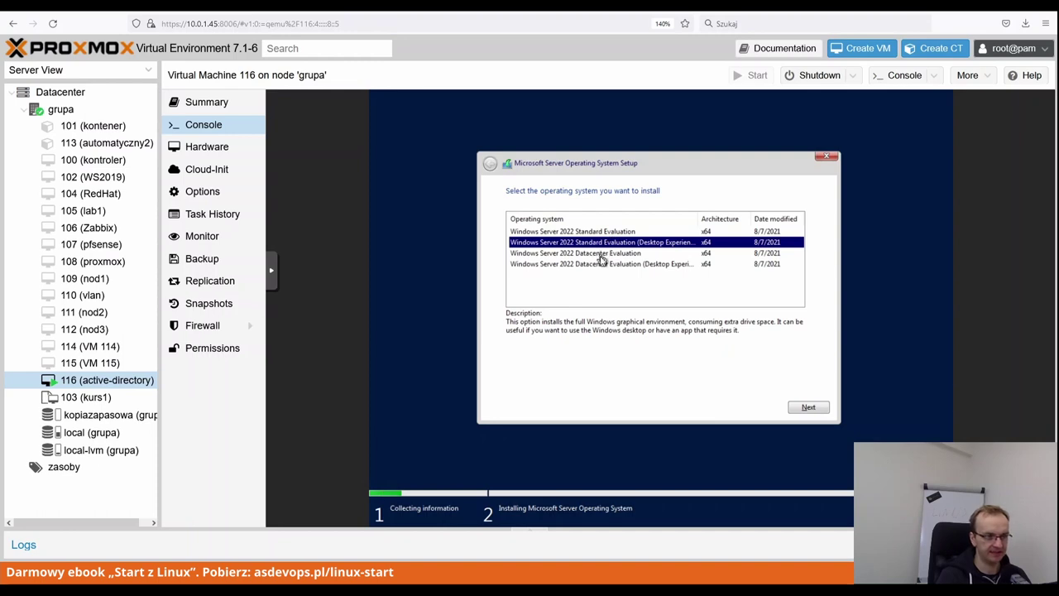
left_click(594, 252)
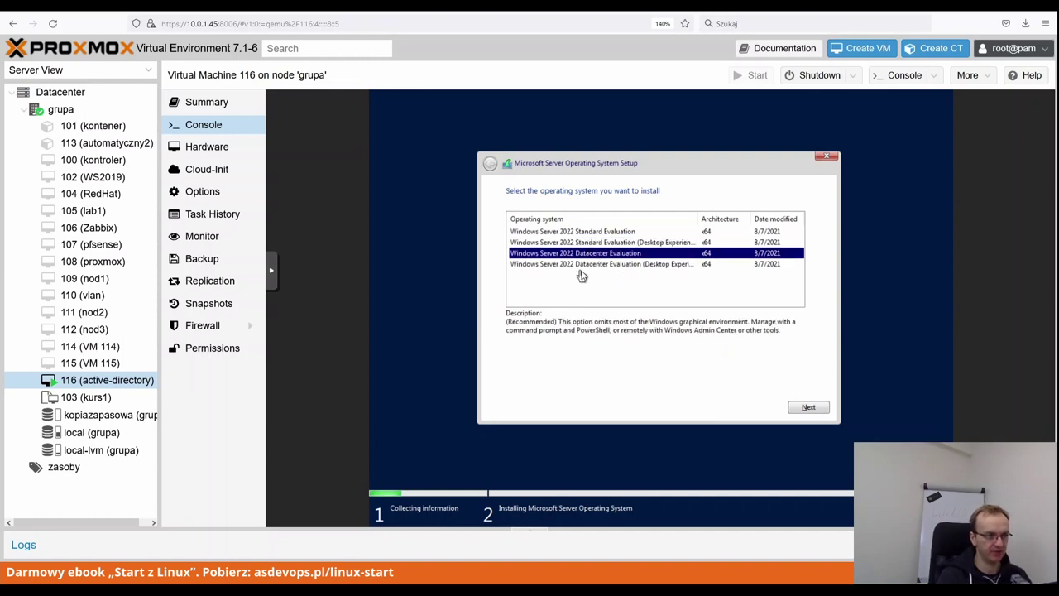
left_click(593, 243)
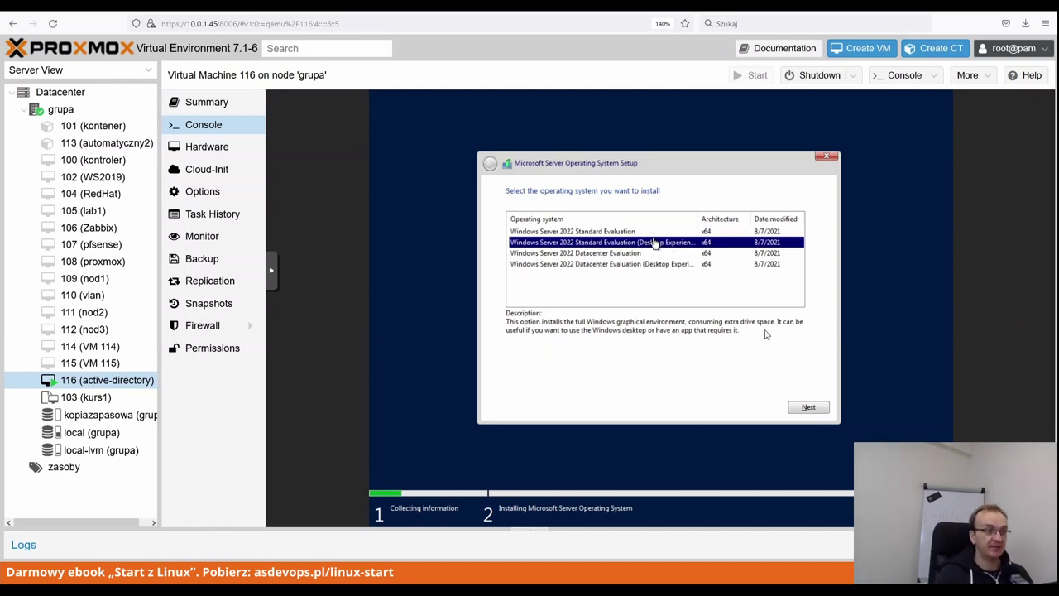
left_click(809, 410)
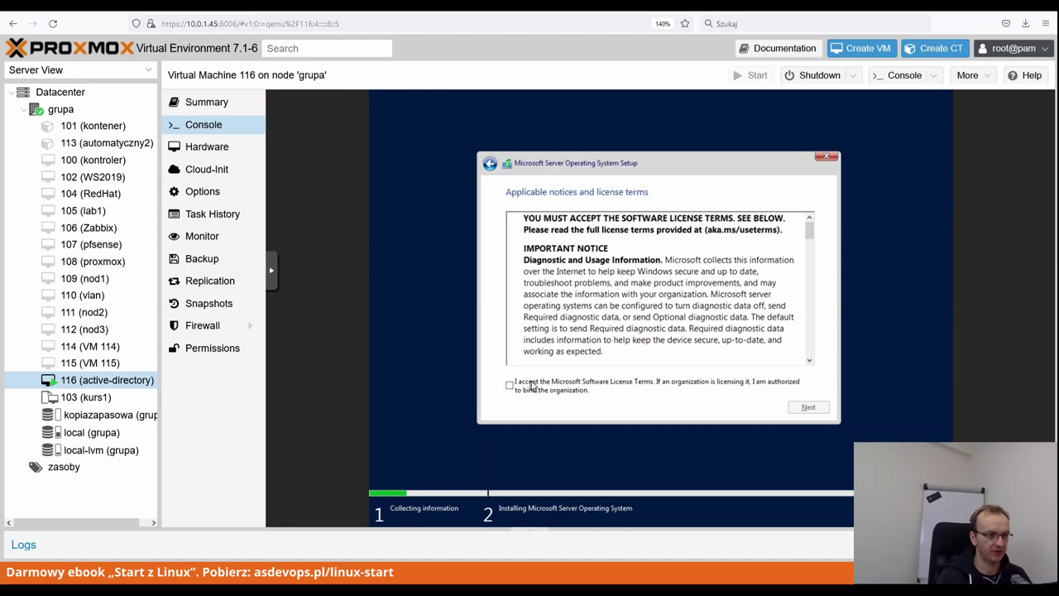
Accept the Microsoft Software License Terms and choose the custom installation type.
left_click(532, 386)
left_click(806, 406)
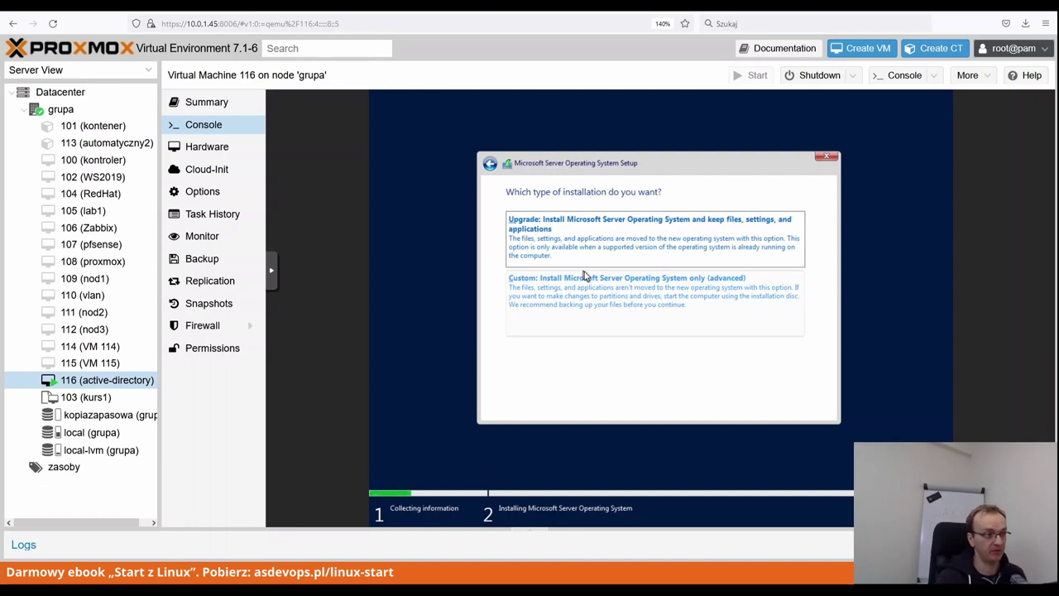
left_click(549, 314)
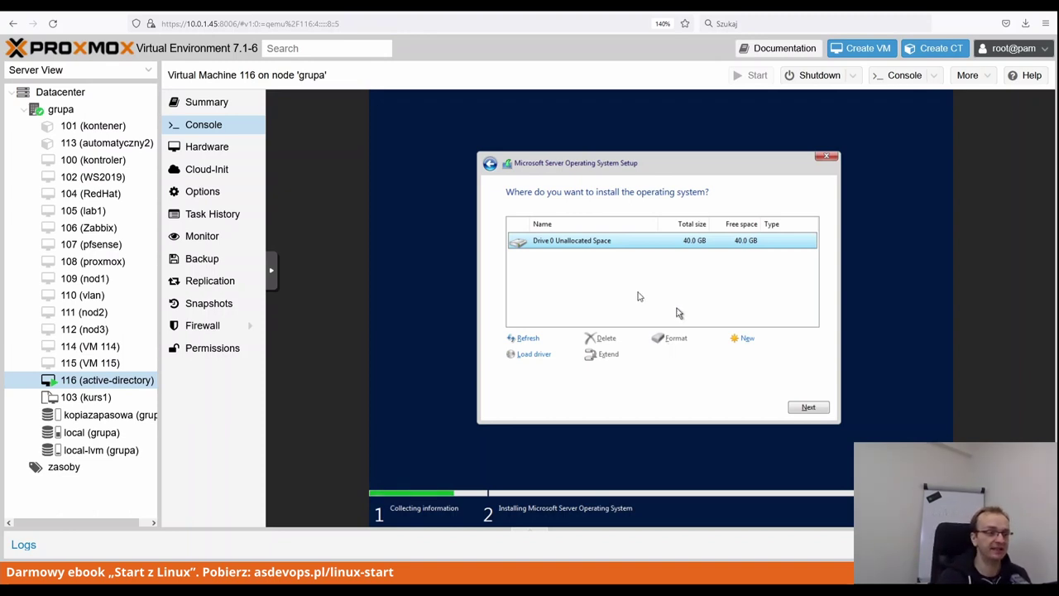
Install the operating system on the Drive 0 unallocated space.
left_click(587, 269)
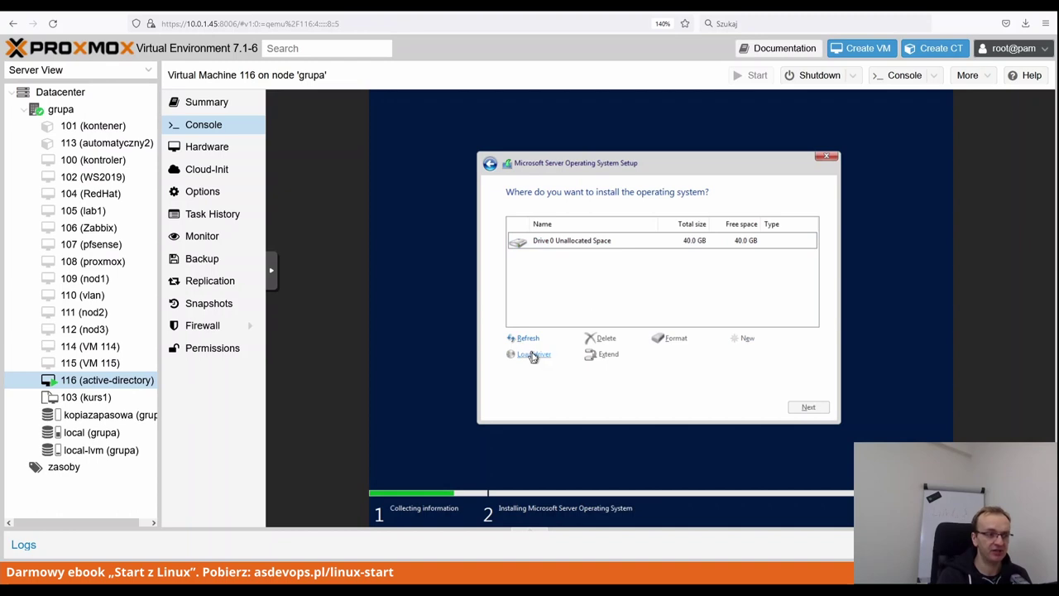
left_click(537, 243)
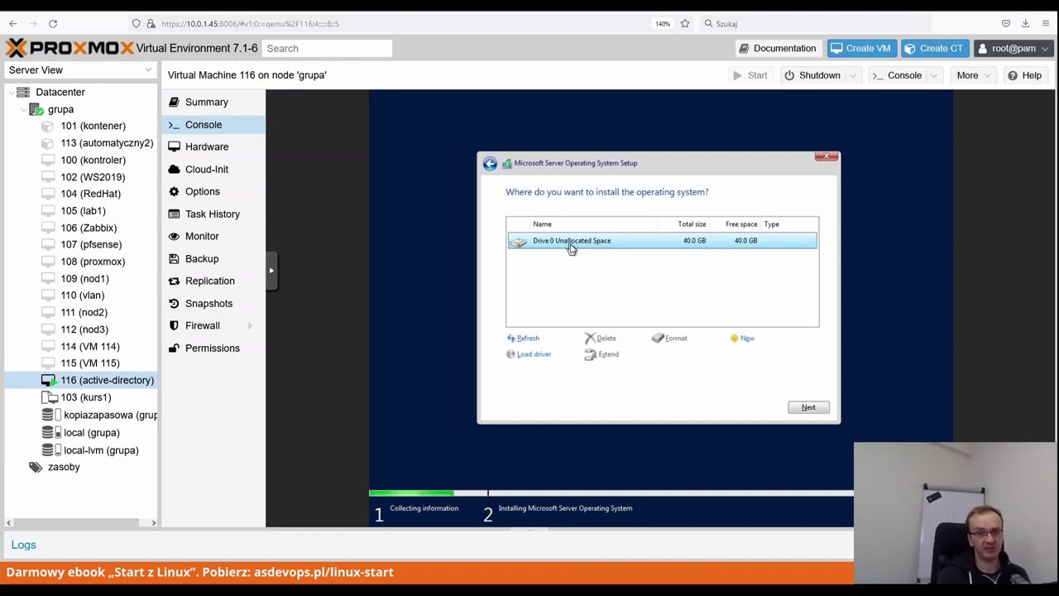
left_click(811, 410)
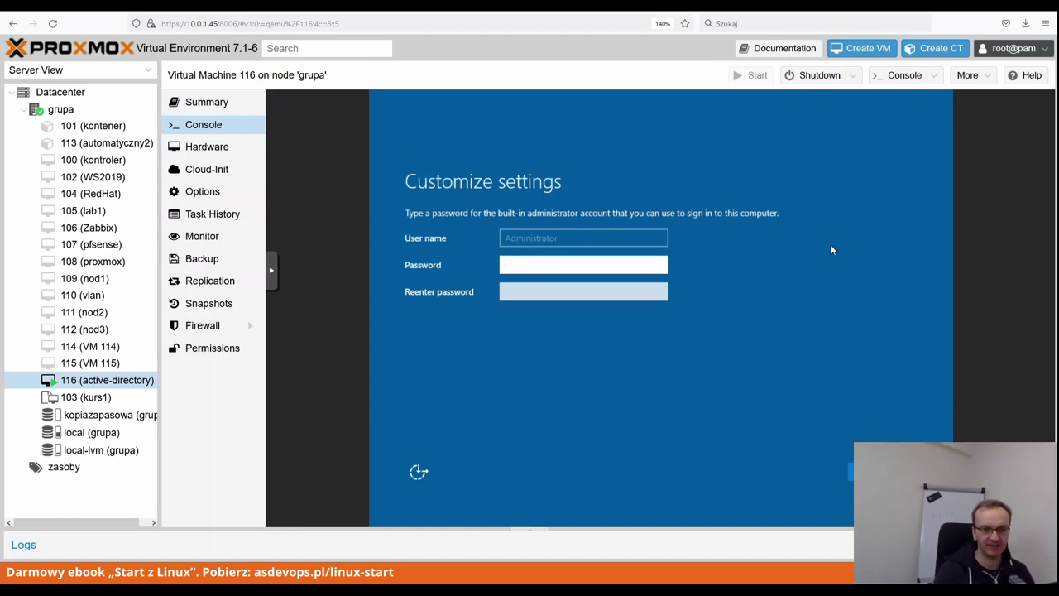
Set the password for the built-in Administrator account, reenter it for confirmation and finish the customized settings.
left_click(545, 267)
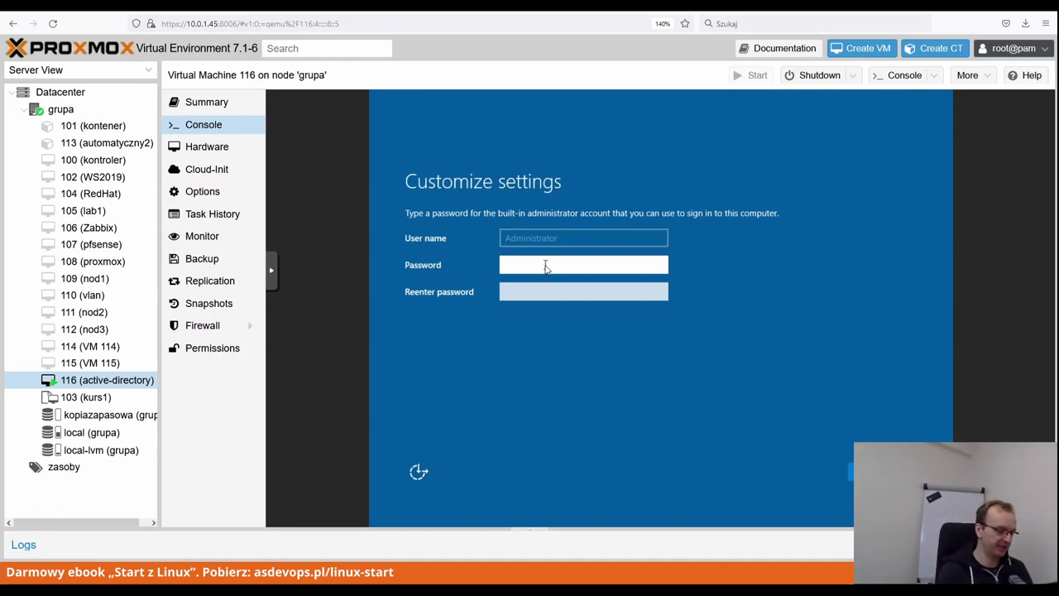
type("•••••••")
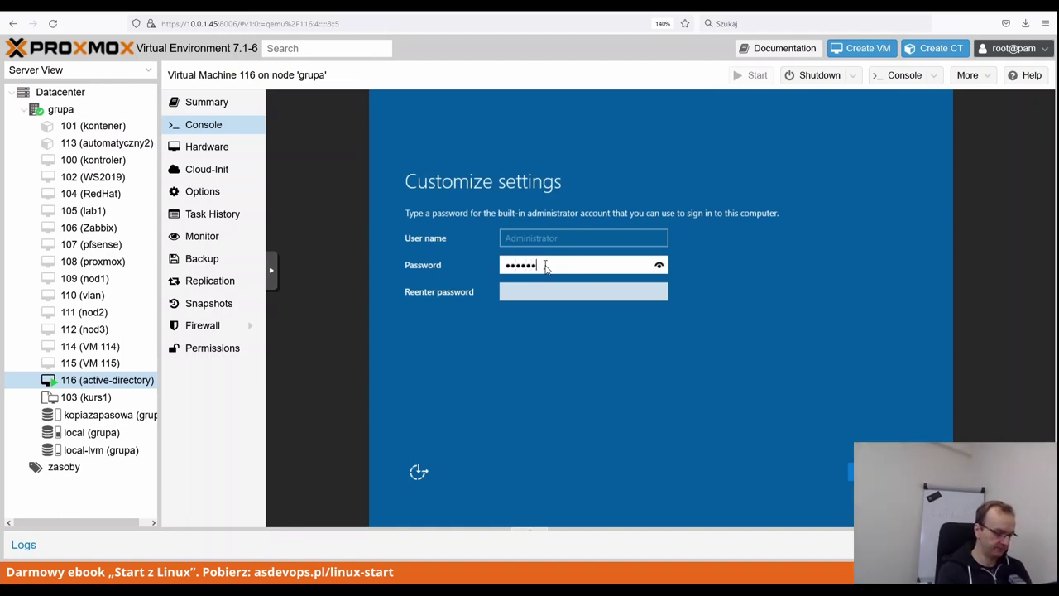
type("•••")
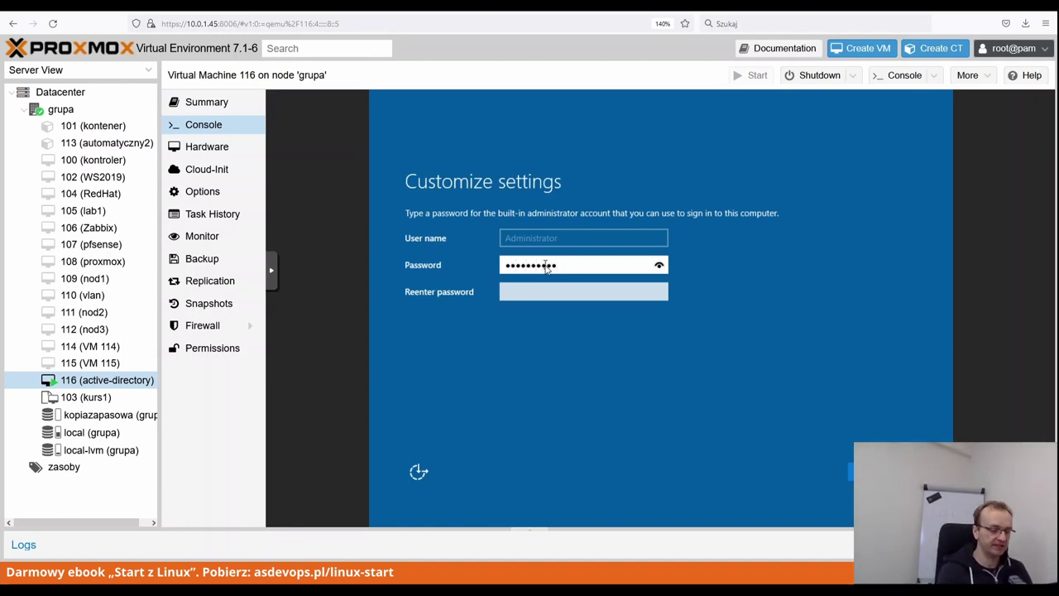
type("••")
key("Tab")
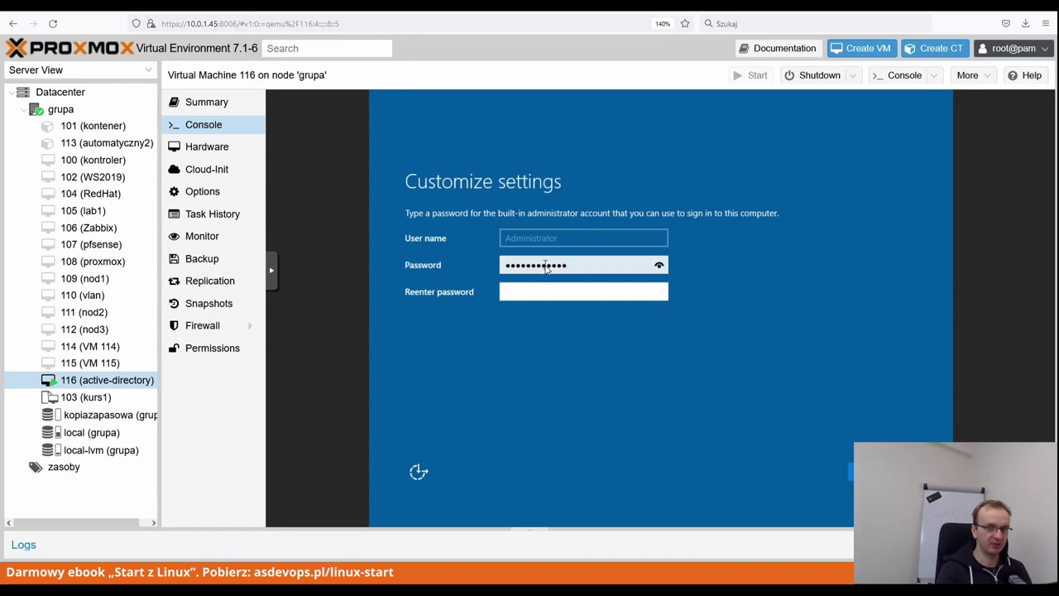
type("••••••••••")
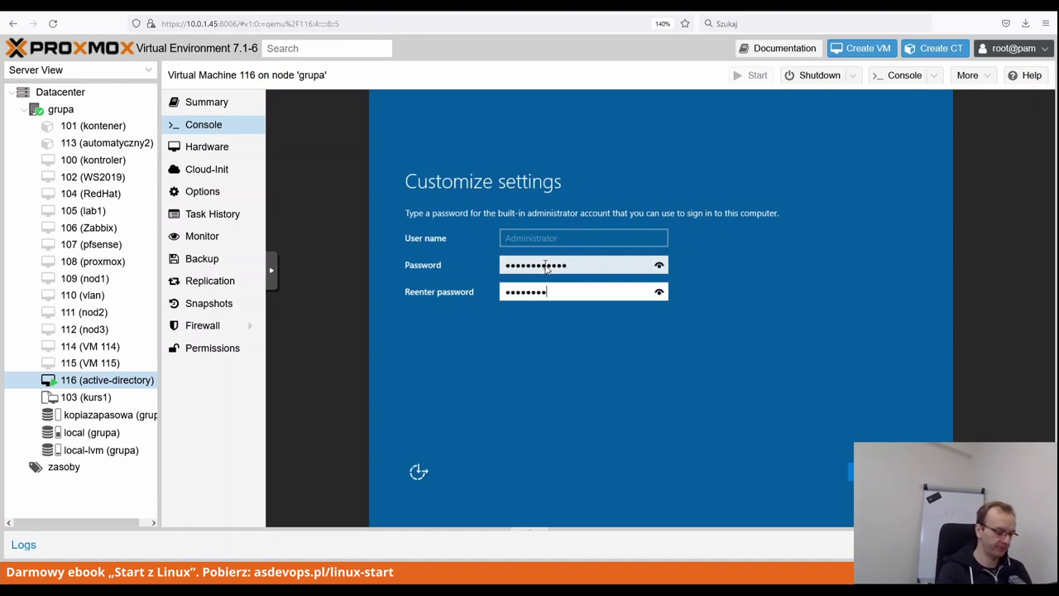
type("••")
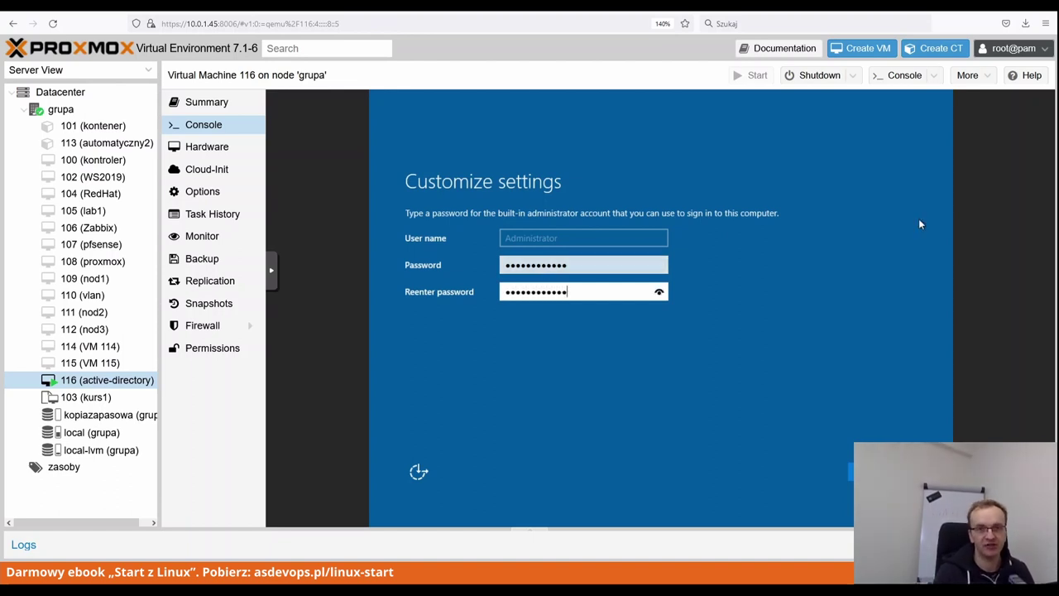
left_click(659, 292)
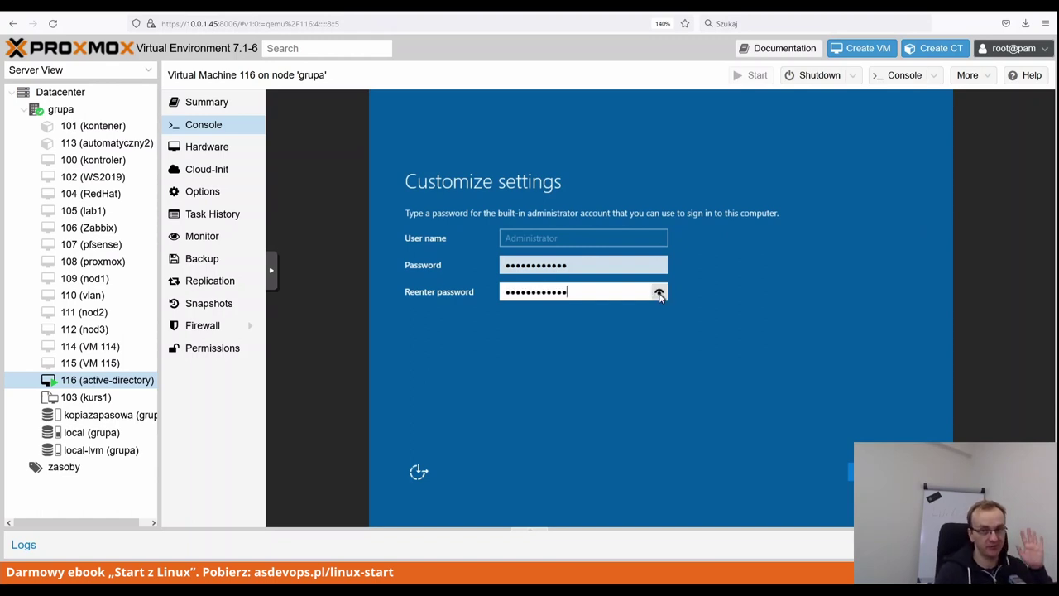
key("Return")
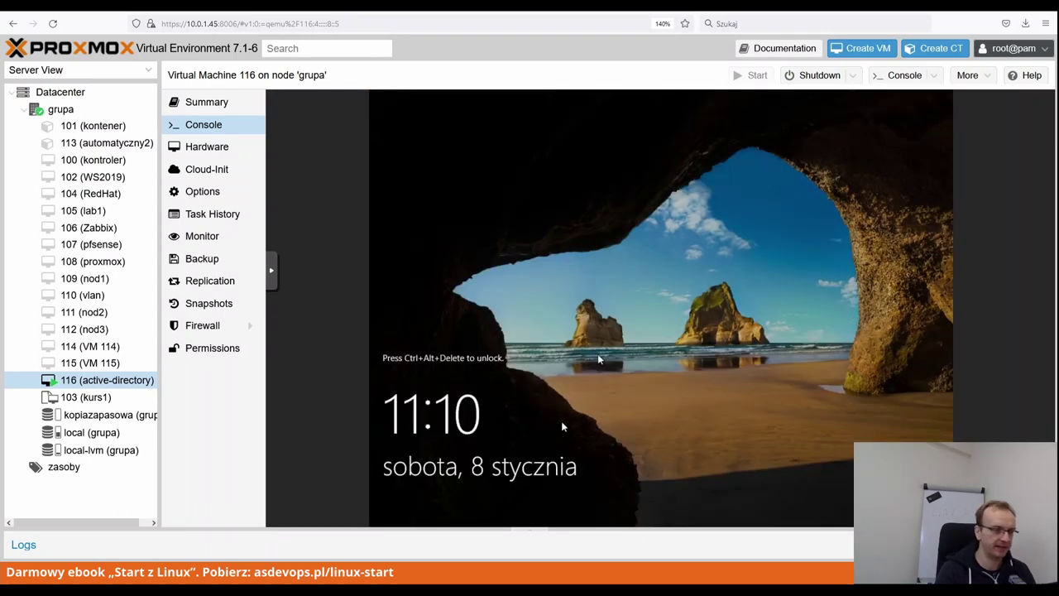
Unlock the virtual machine by sending Ctrl+Alt+Delete through noVNC and sign in as Administrator with the account password.
left_click(271, 270)
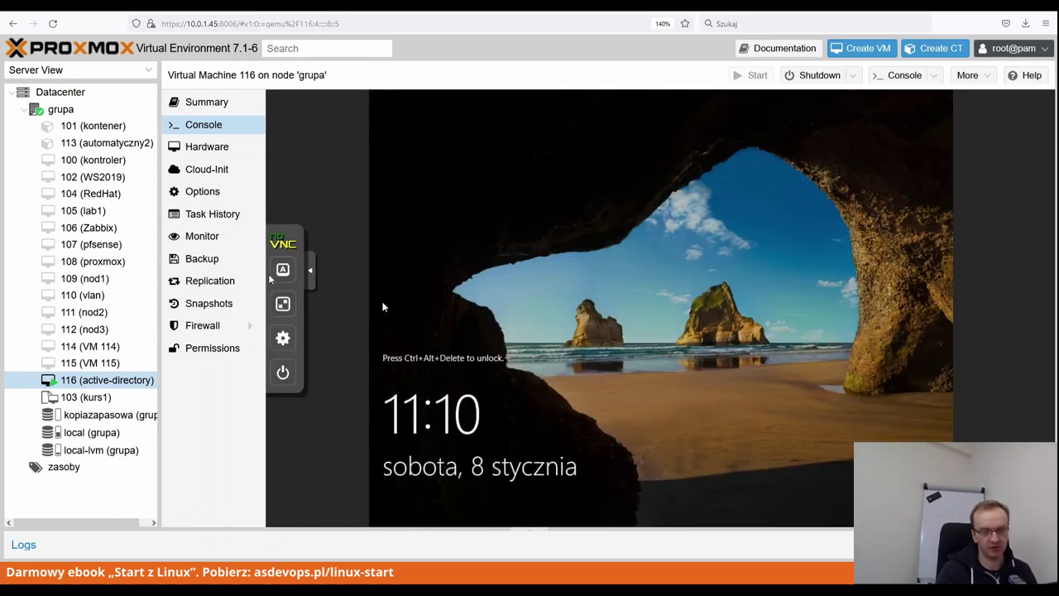
left_click(283, 338)
left_click(283, 270)
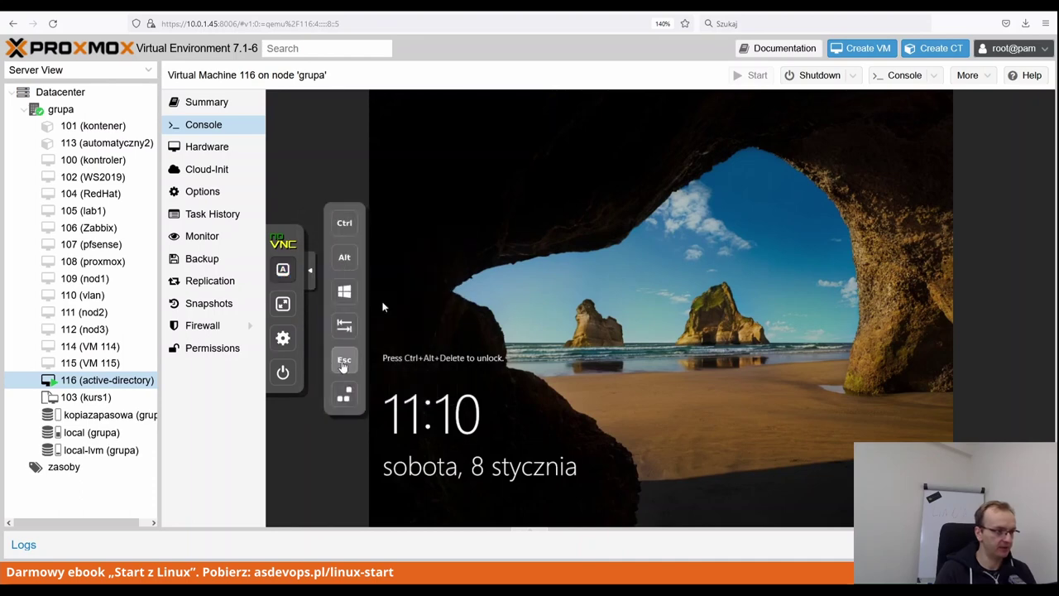
left_click(343, 395)
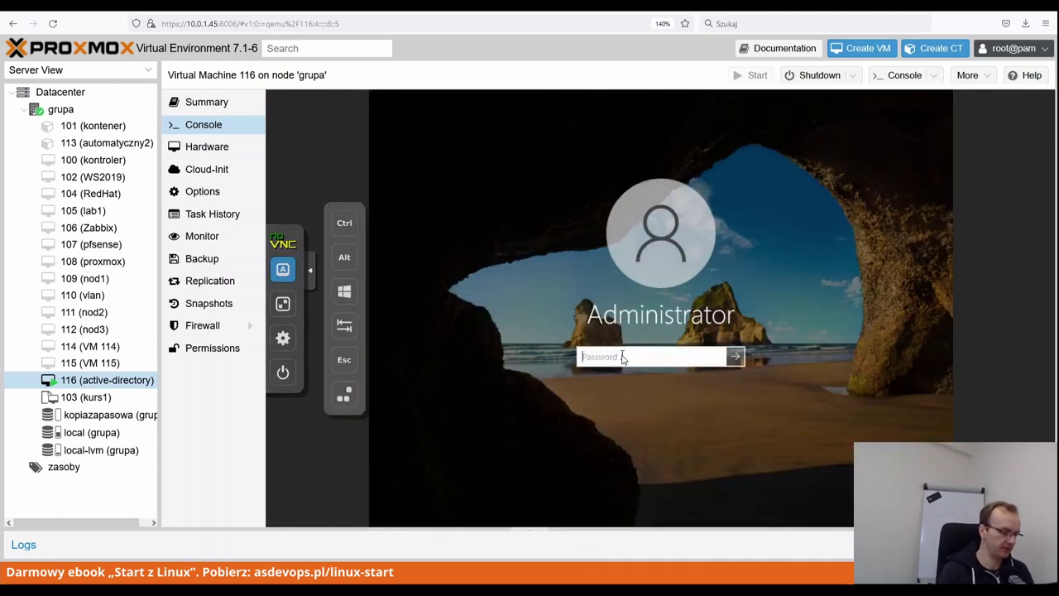
type("**************")
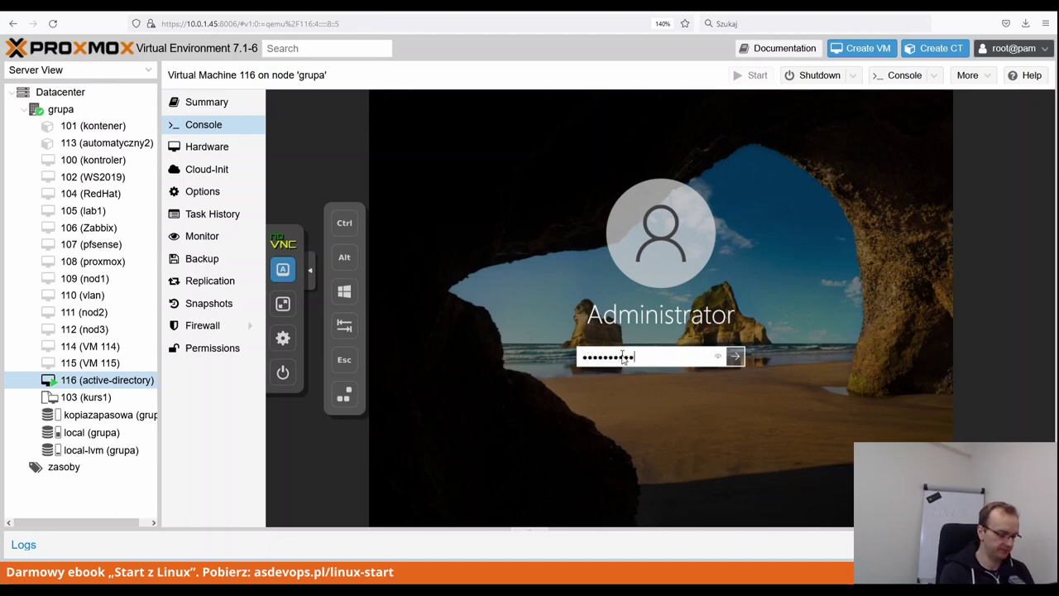
key("Return")
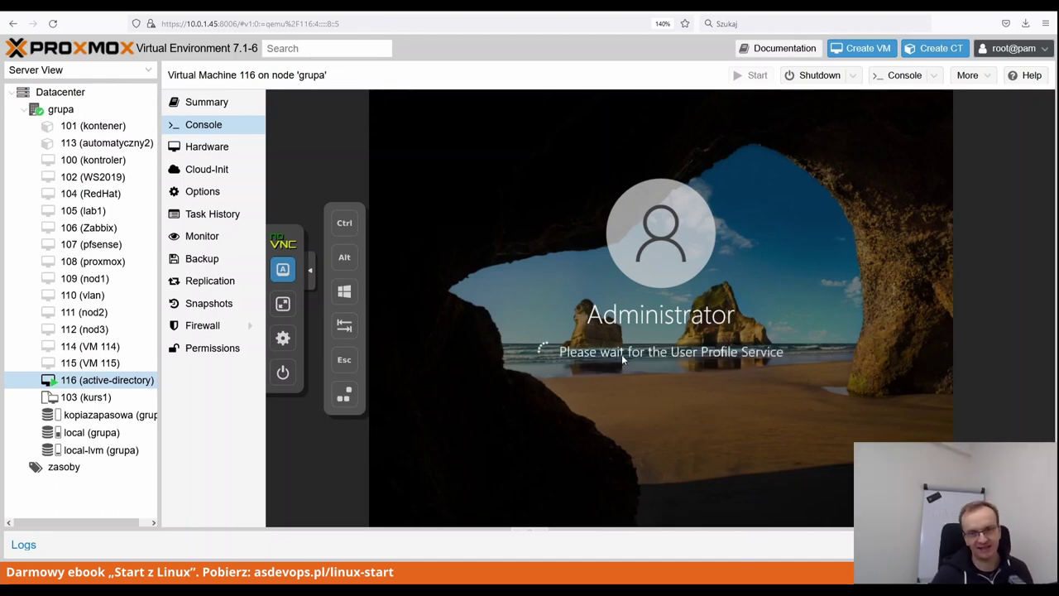